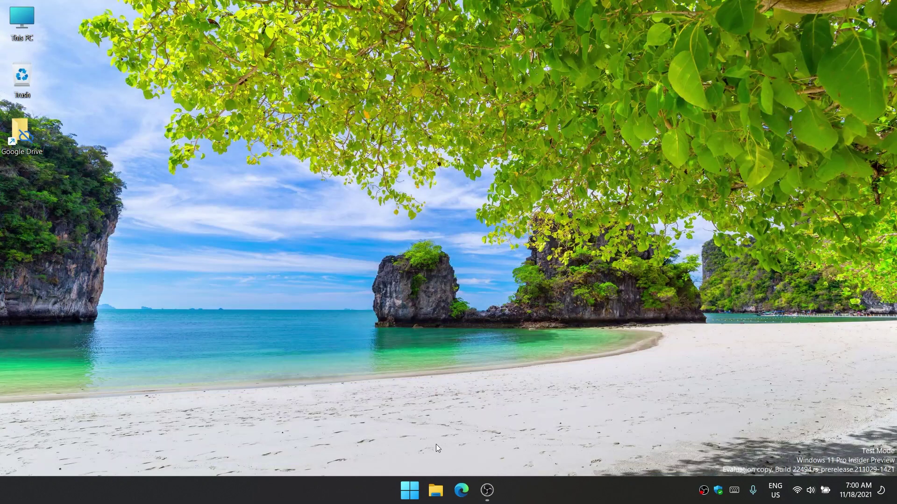
Refresh the desktop and launch Edge from the taskbar.
right_click(314, 120)
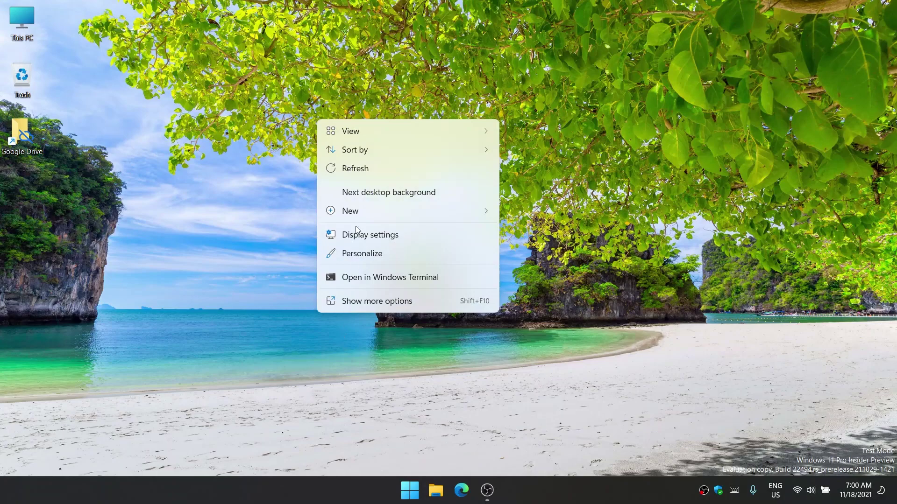
left_click(358, 169)
left_click(461, 491)
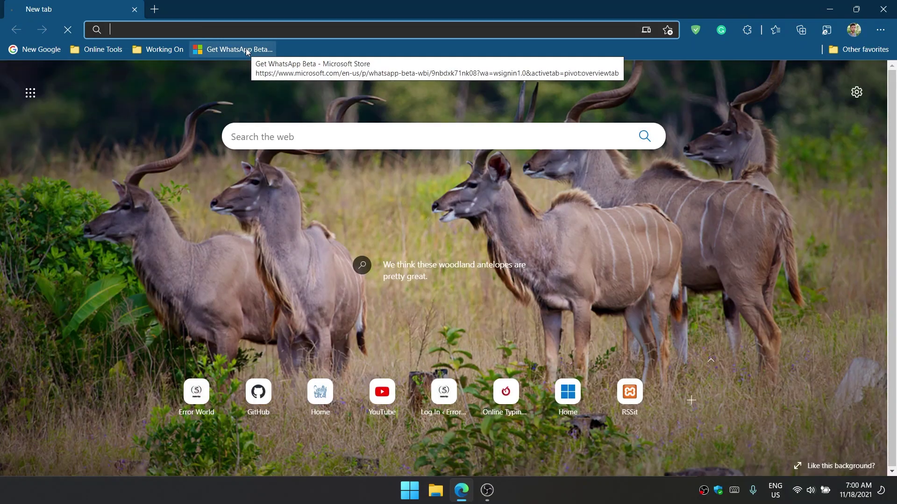
Load the WhatsApp Beta store page from its bookmark, try Get, and select its address.
left_click(247, 50)
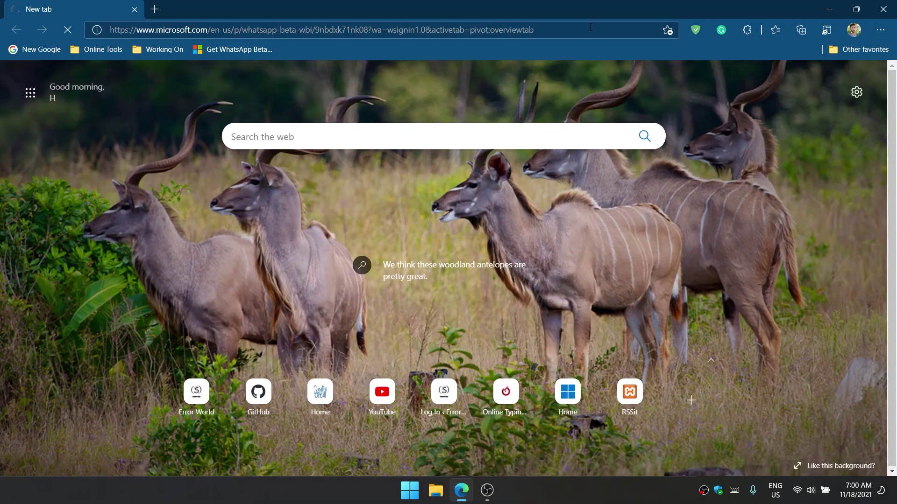
left_click_drag(207, 141, 346, 140)
left_click(251, 142)
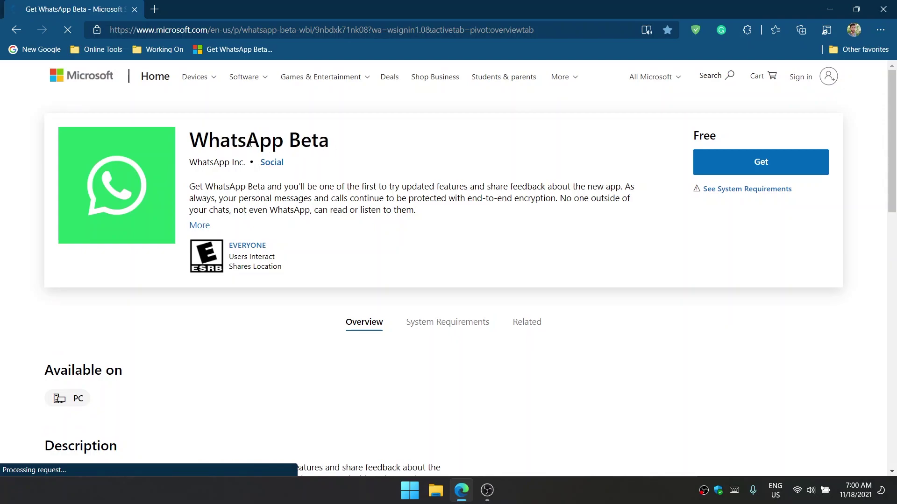
left_click(742, 167)
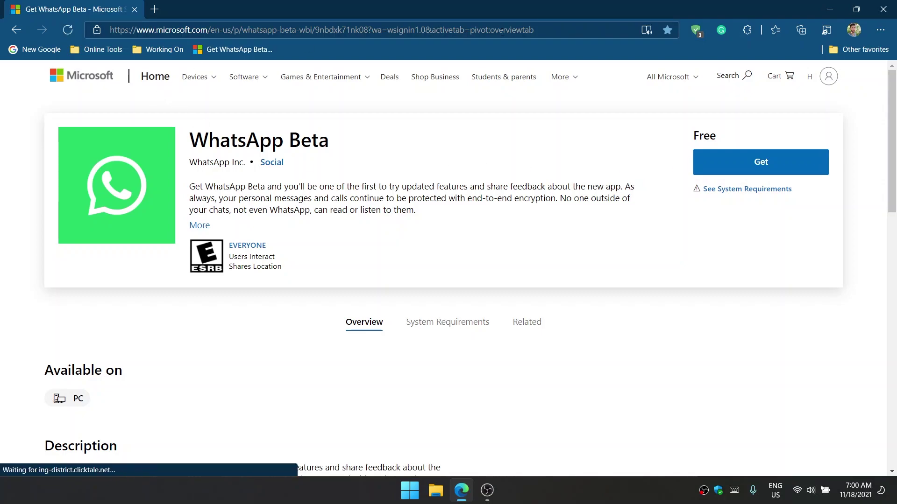
left_click(568, 30)
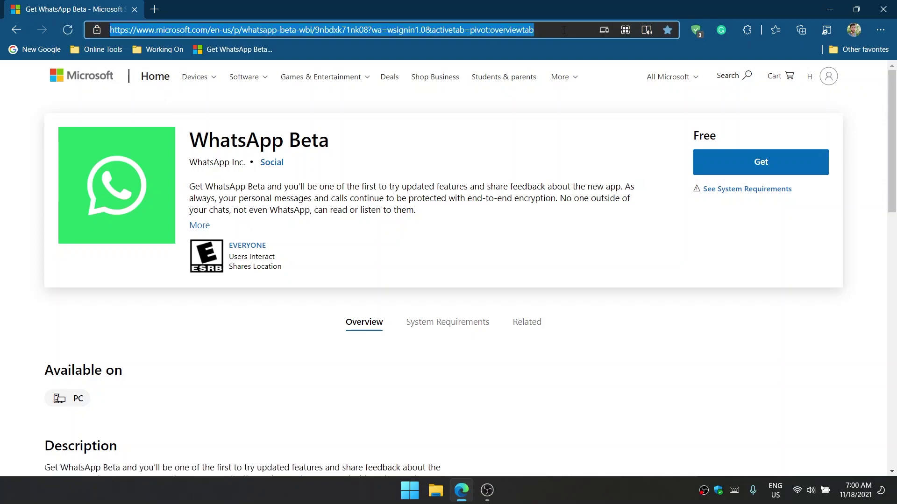
Copy the WhatsApp Beta store address and go to store.rg-adguard.net.
right_click(419, 31)
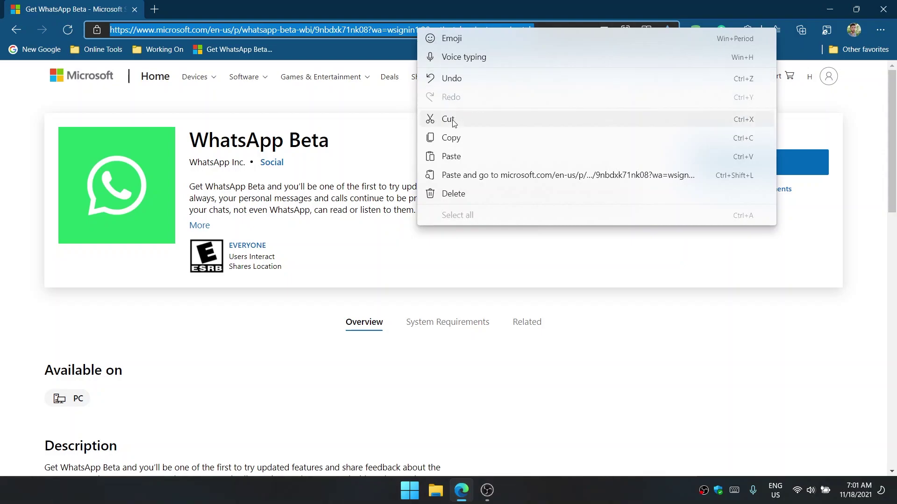
left_click(450, 137)
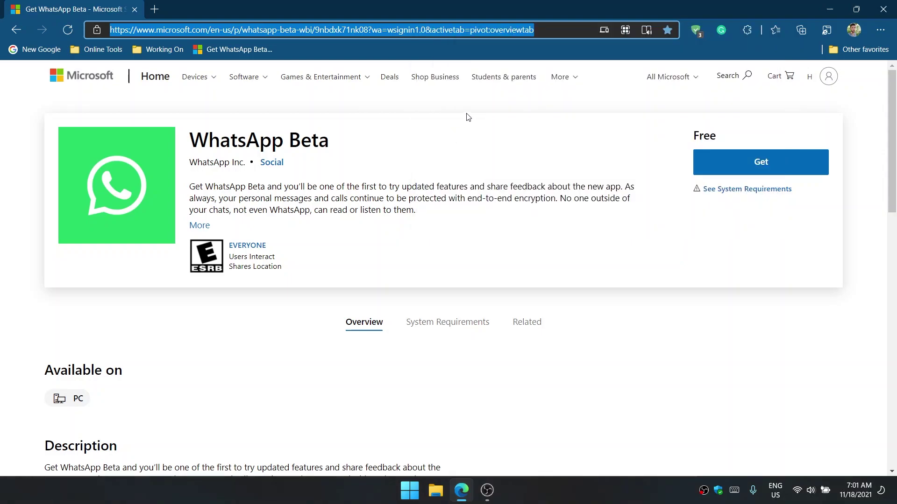
type("store.rg-adguard.net")
key("Return")
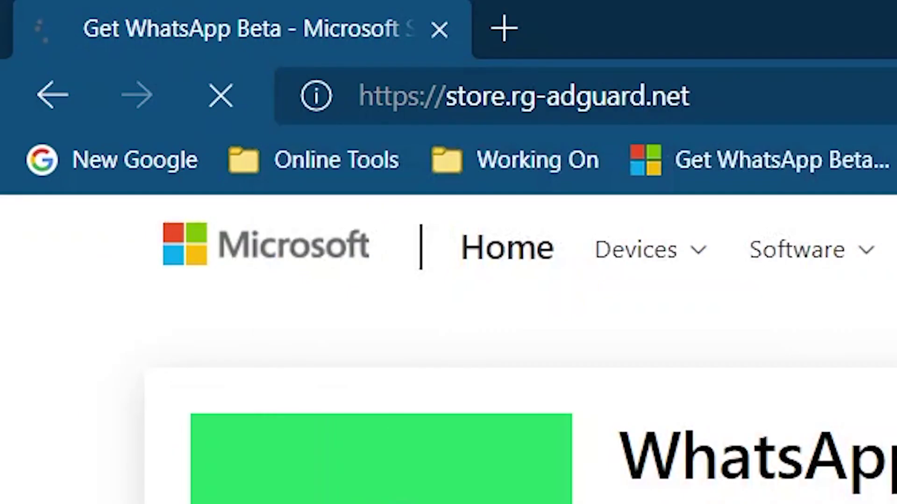
left_click(771, 96)
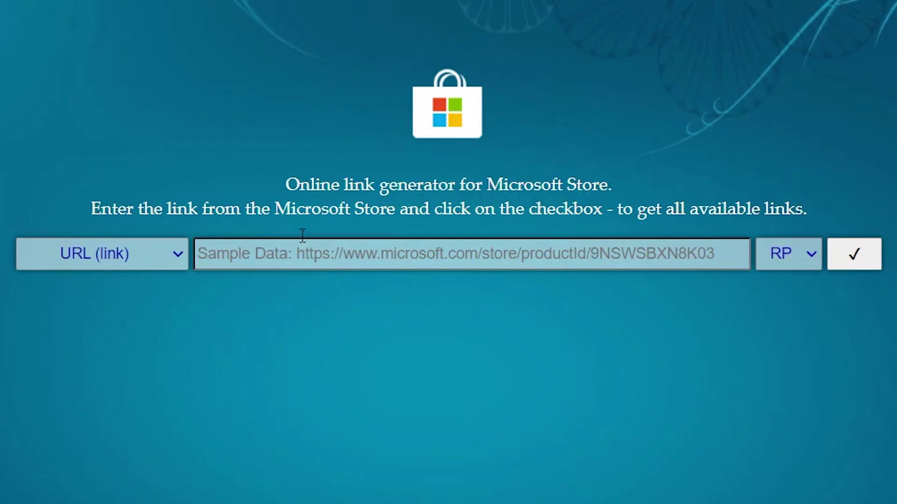
Paste the WhatsApp Beta store link into the generator and generate download links.
left_click(298, 254)
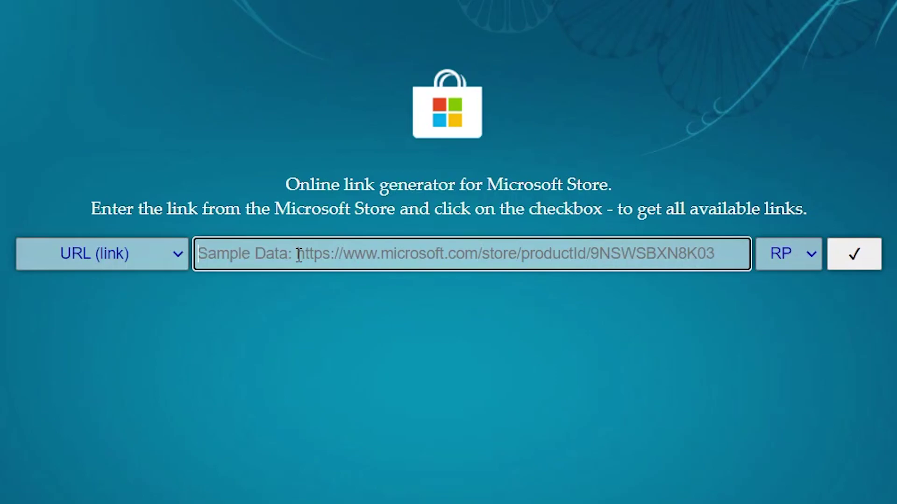
key("ctrl+v")
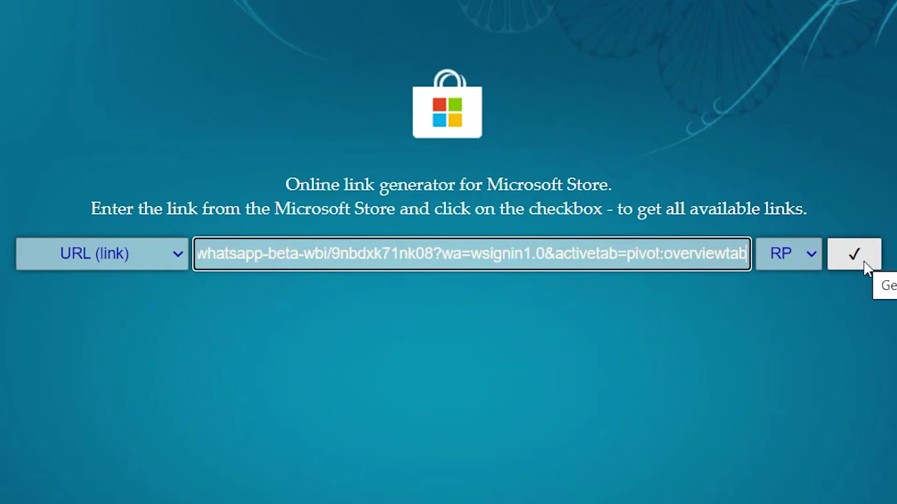
left_click(856, 254)
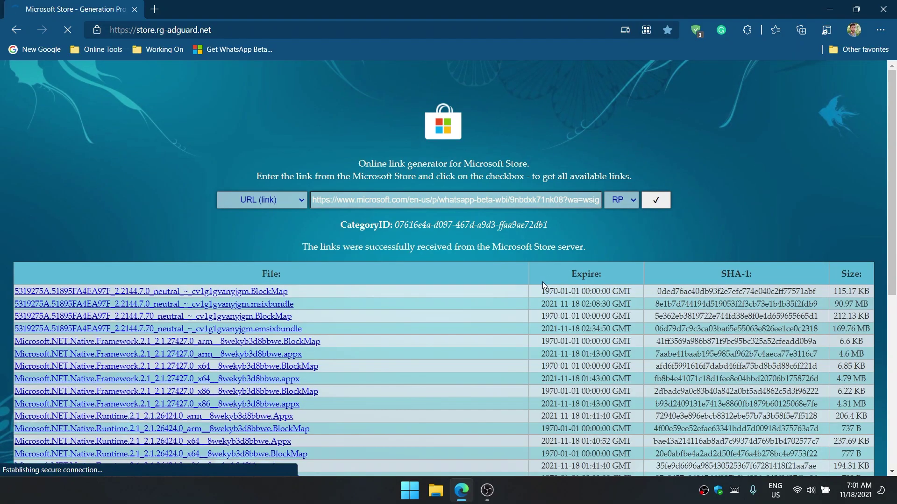
scroll(345, 264, "down", 2)
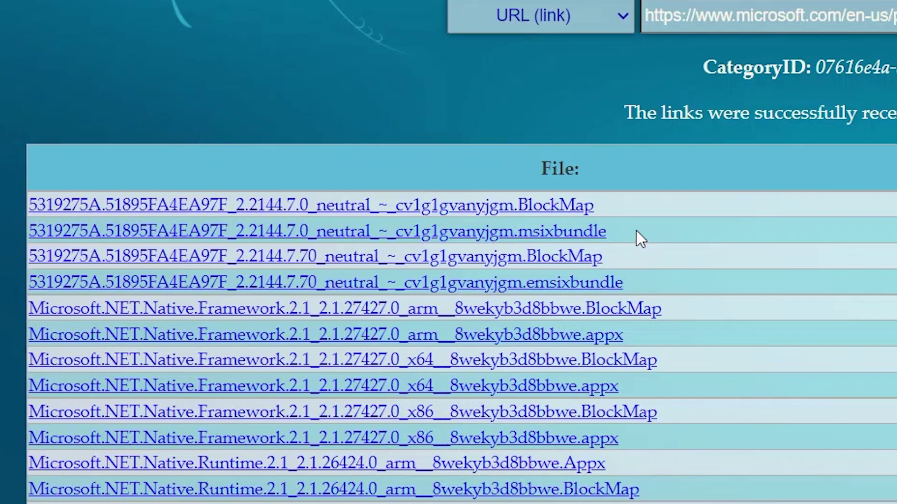
Locate the 90.97 MB WhatsApp Beta msixbundle, then open it from the Downloads list.
left_click_drag(636, 231, 515, 232)
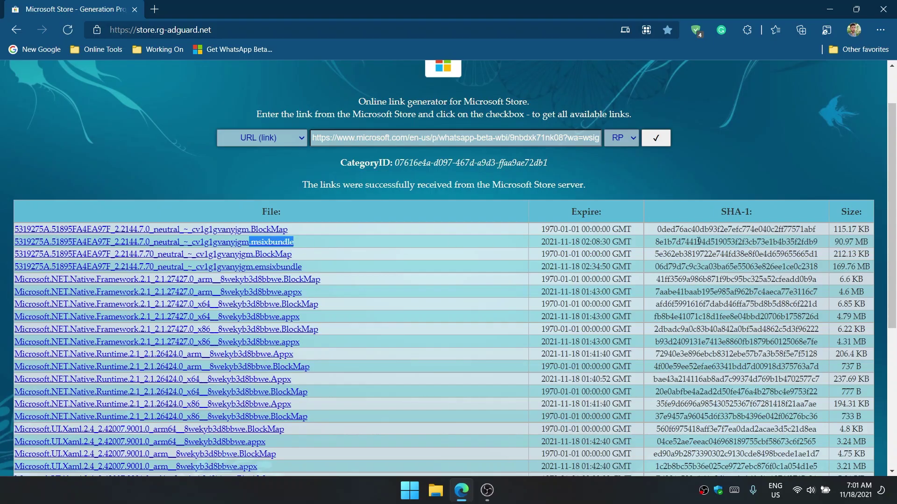
mouse_move(833, 244)
left_mouse_down()
mouse_move(857, 243)
mouse_move(844, 242)
left_mouse_up()
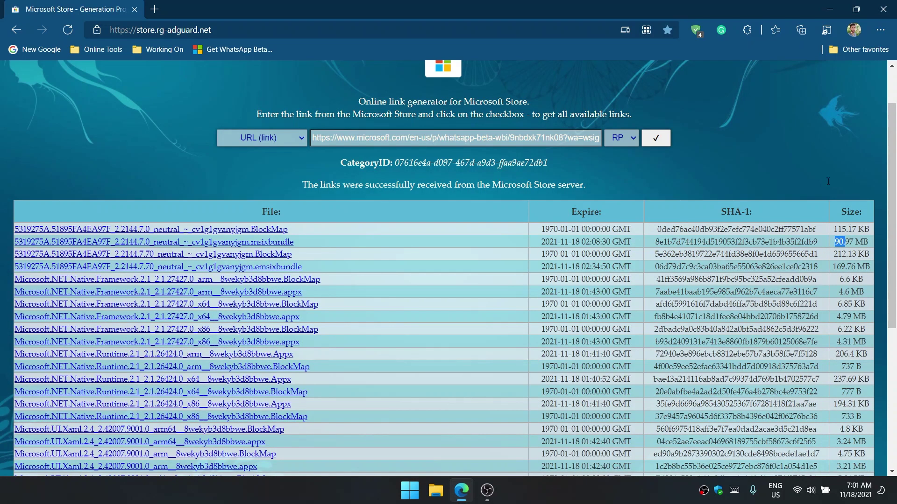
key("ctrl+j")
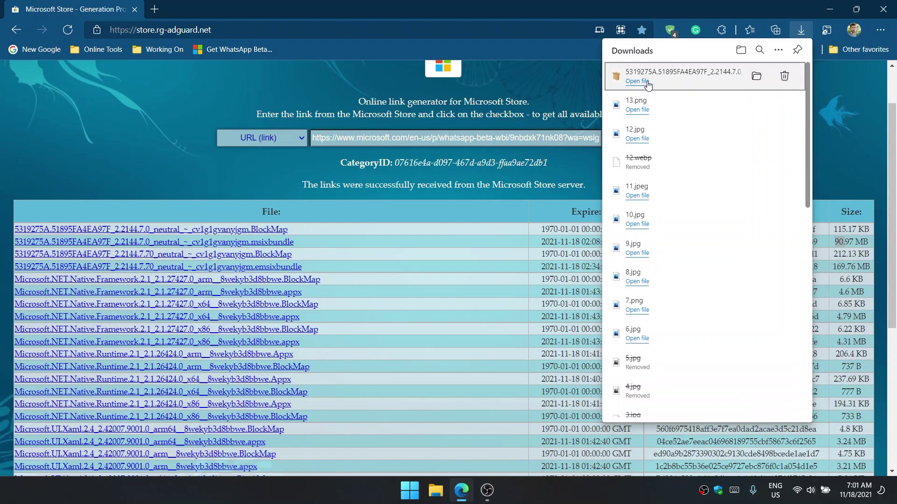
left_click(665, 83)
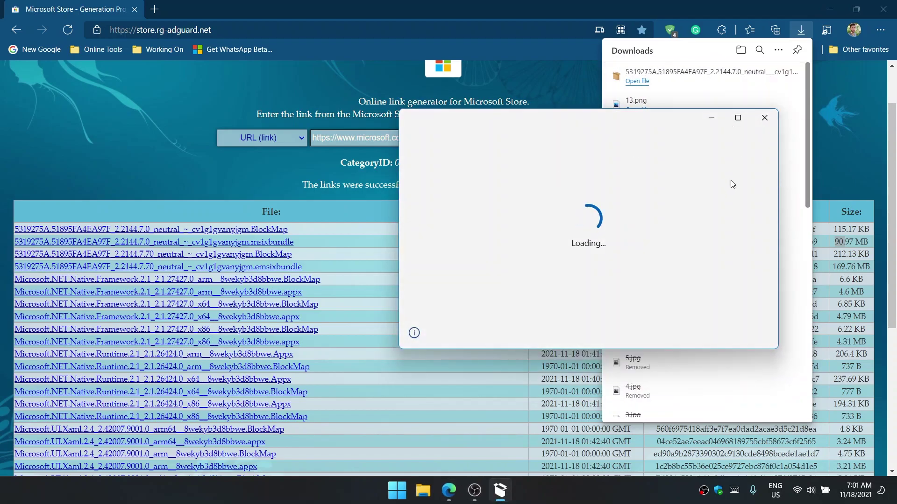
Minimize Edge and install WhatsApp Beta with Launch when ready checked.
left_click(825, 9)
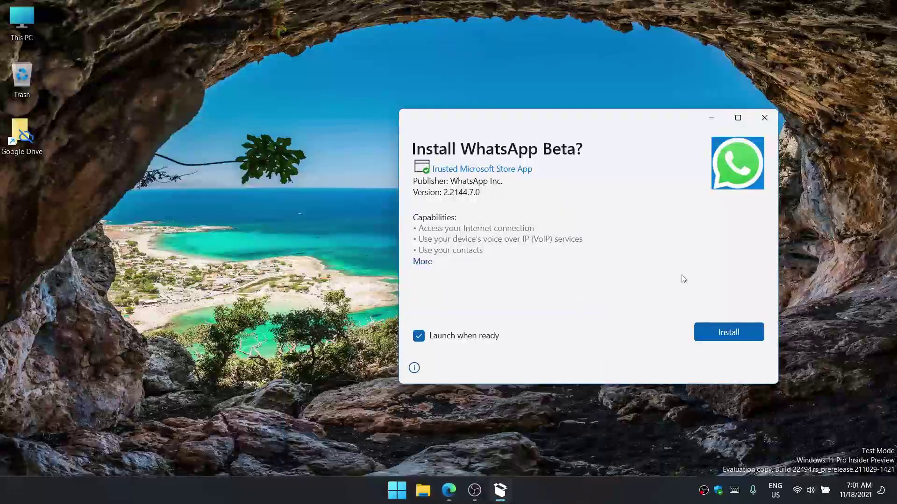
left_click(727, 333)
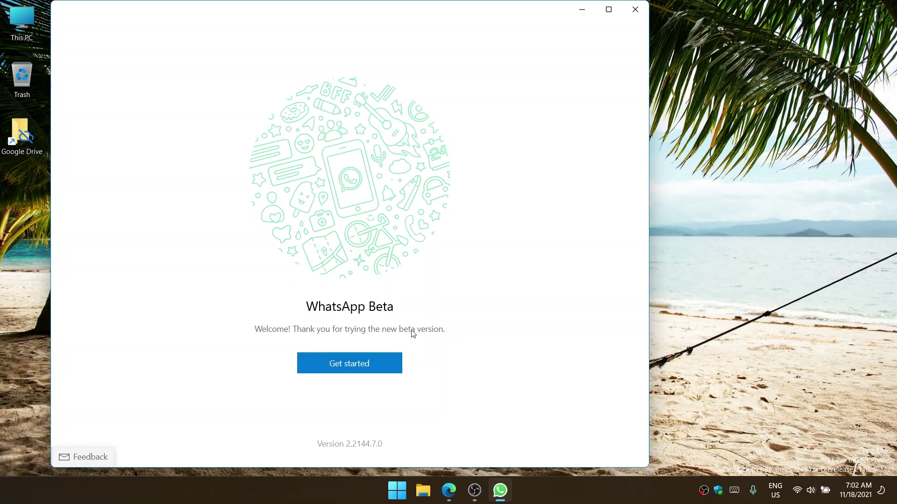
Start WhatsApp Beta setup with Get started and link it by scanning the QR code.
left_click(350, 365)
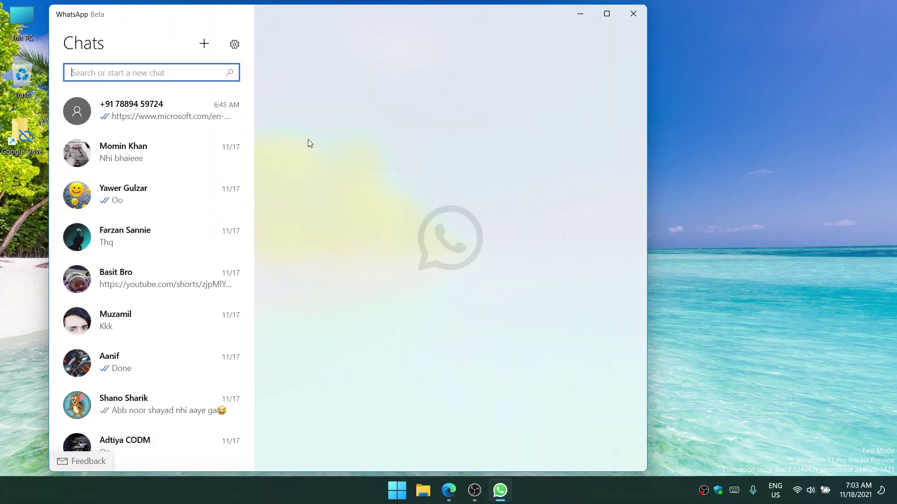
Start a video call with a contact, allowing microphone and camera, then hang up.
left_click(141, 279)
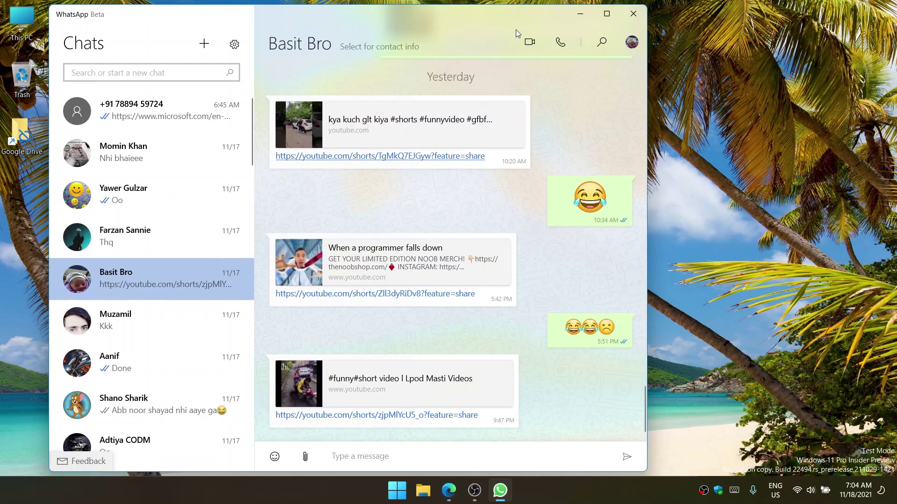
left_click(526, 43)
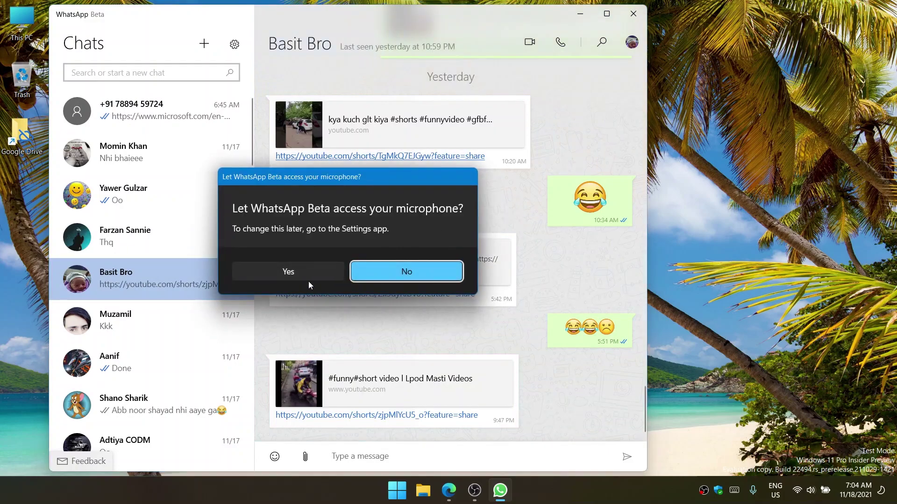
left_click(393, 271)
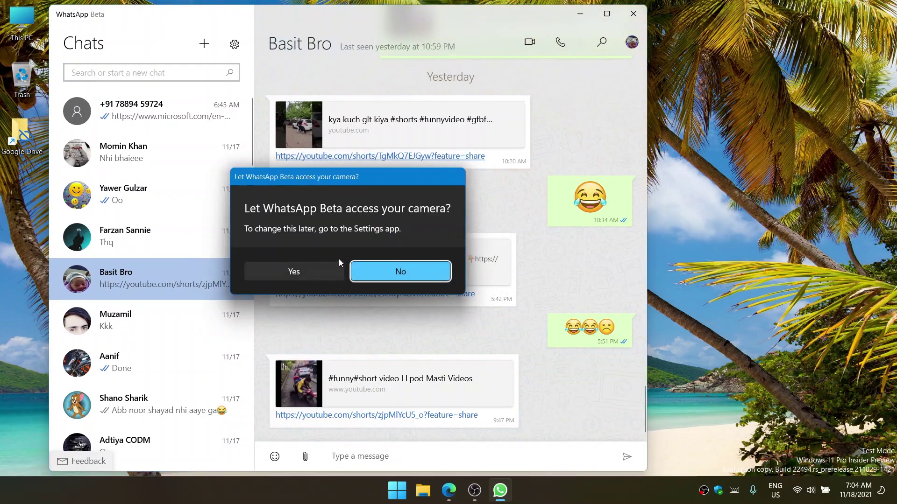
left_click(313, 273)
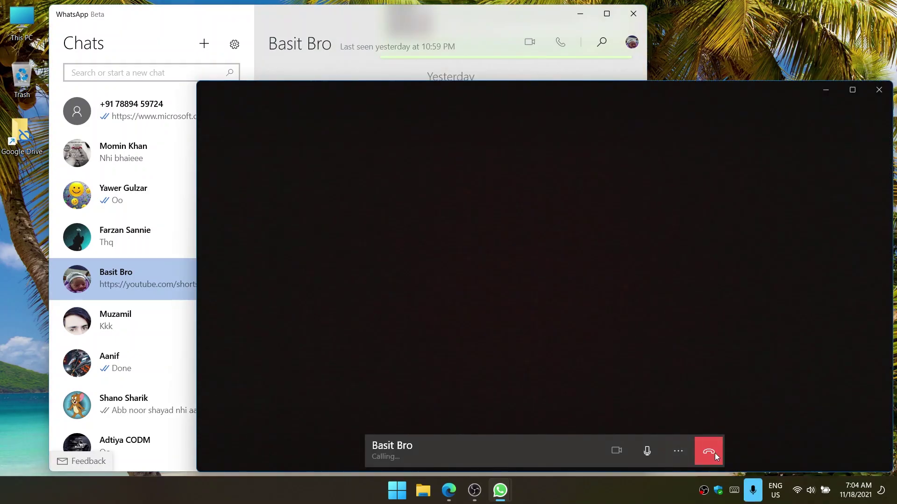
left_click(705, 457)
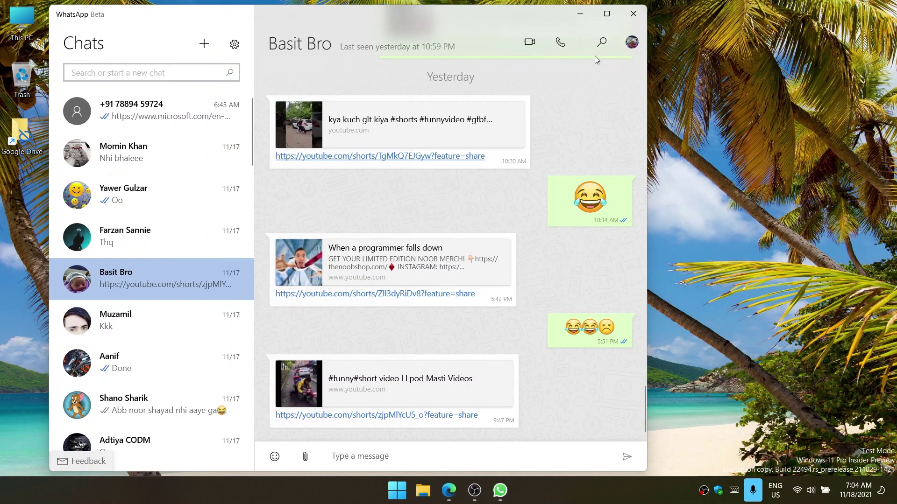
Browse the Account, Chats, Notifications and Storage pages in settings.
left_click(234, 43)
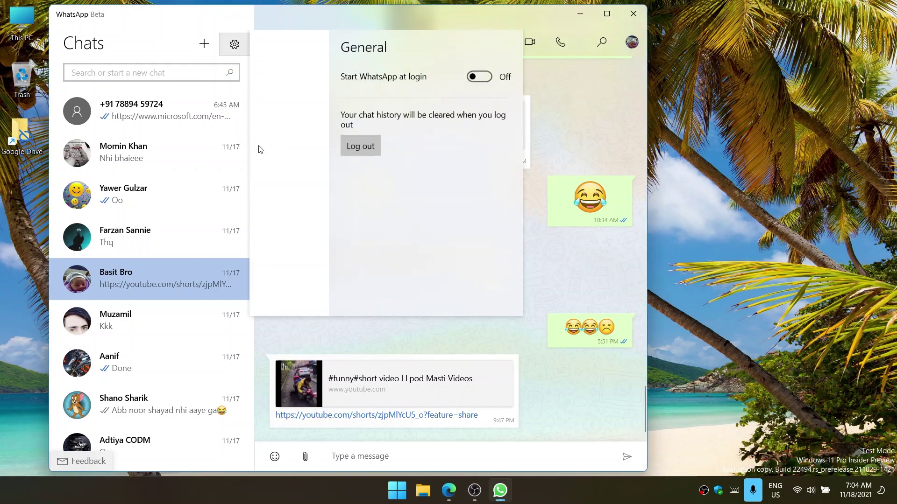
left_click(291, 78)
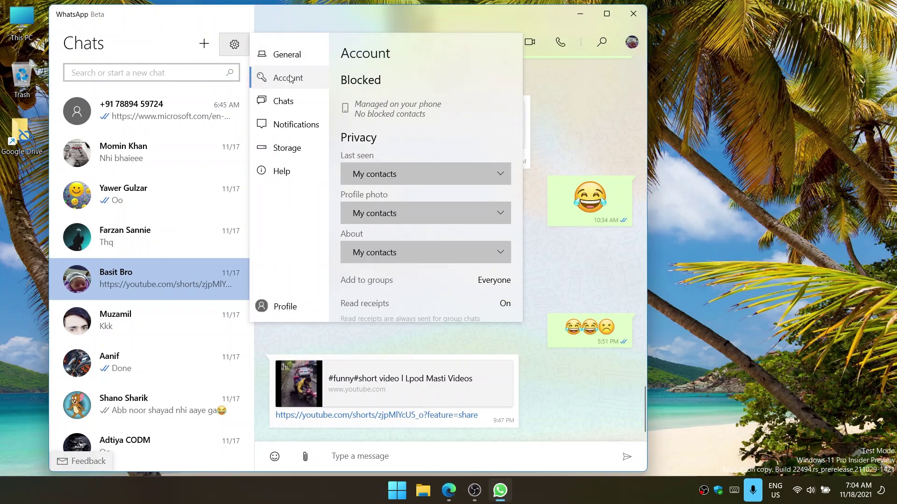
scroll(394, 137, "down", 3)
scroll(394, 137, "up", 2)
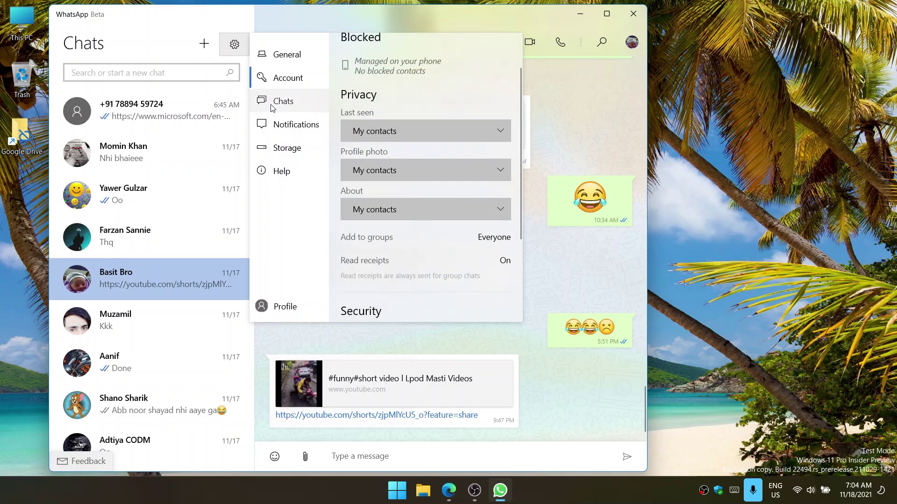
left_click(283, 101)
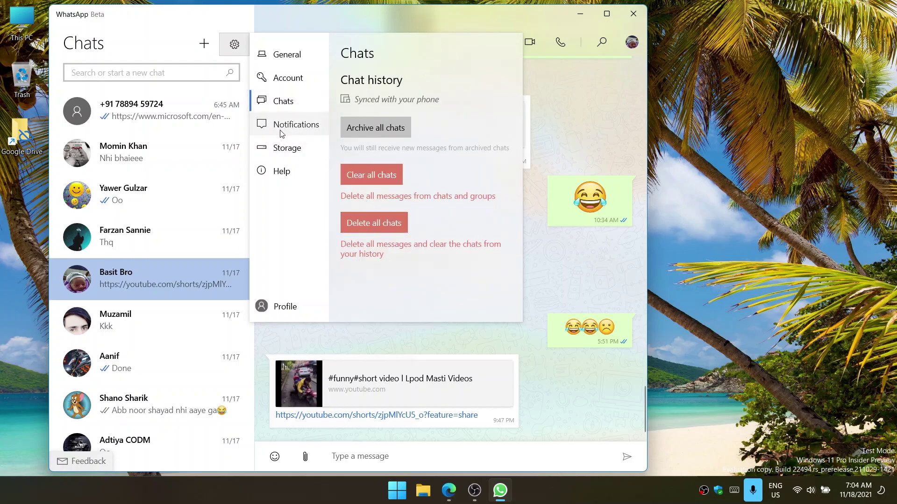
left_click(294, 125)
left_click(300, 151)
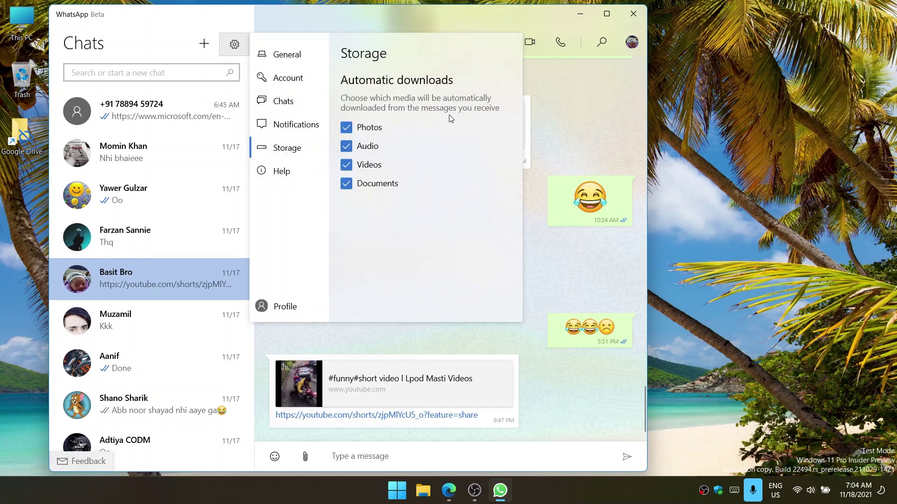